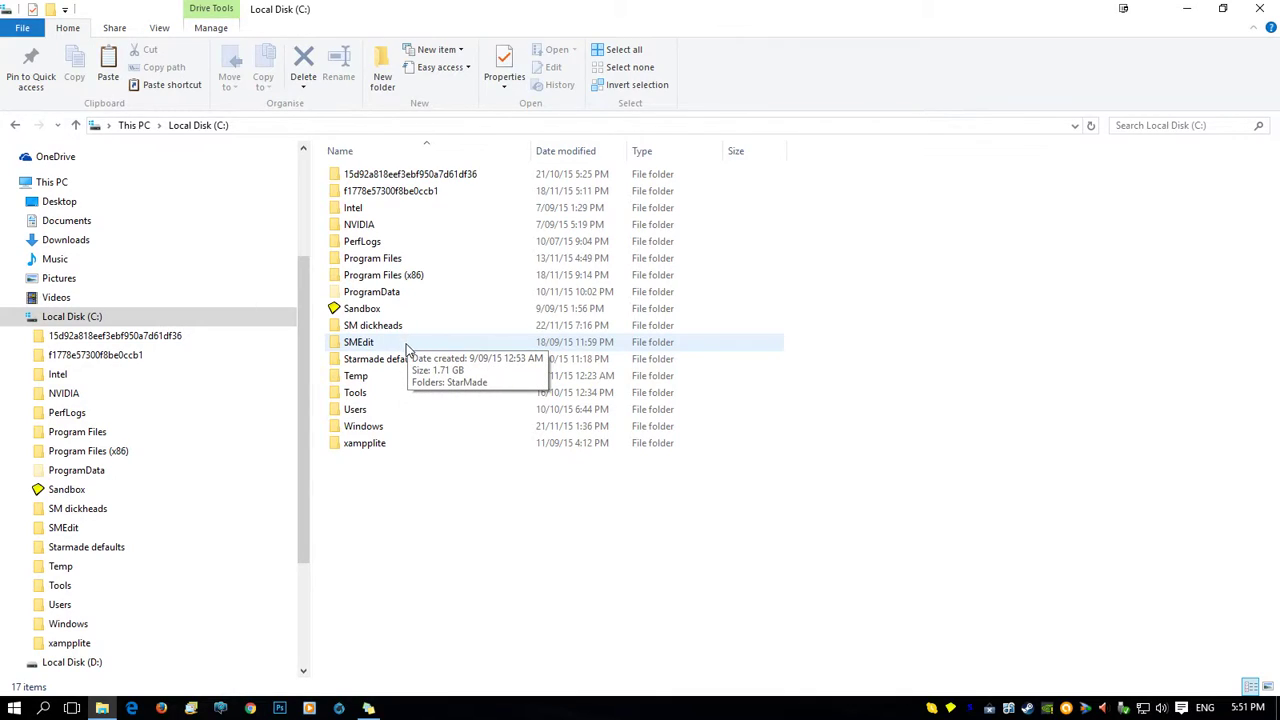
# Open the SMEdit folder on C: and then the StarMade folder inside it
pyautogui.doubleClick(362, 343)
pyautogui.click(366, 180)
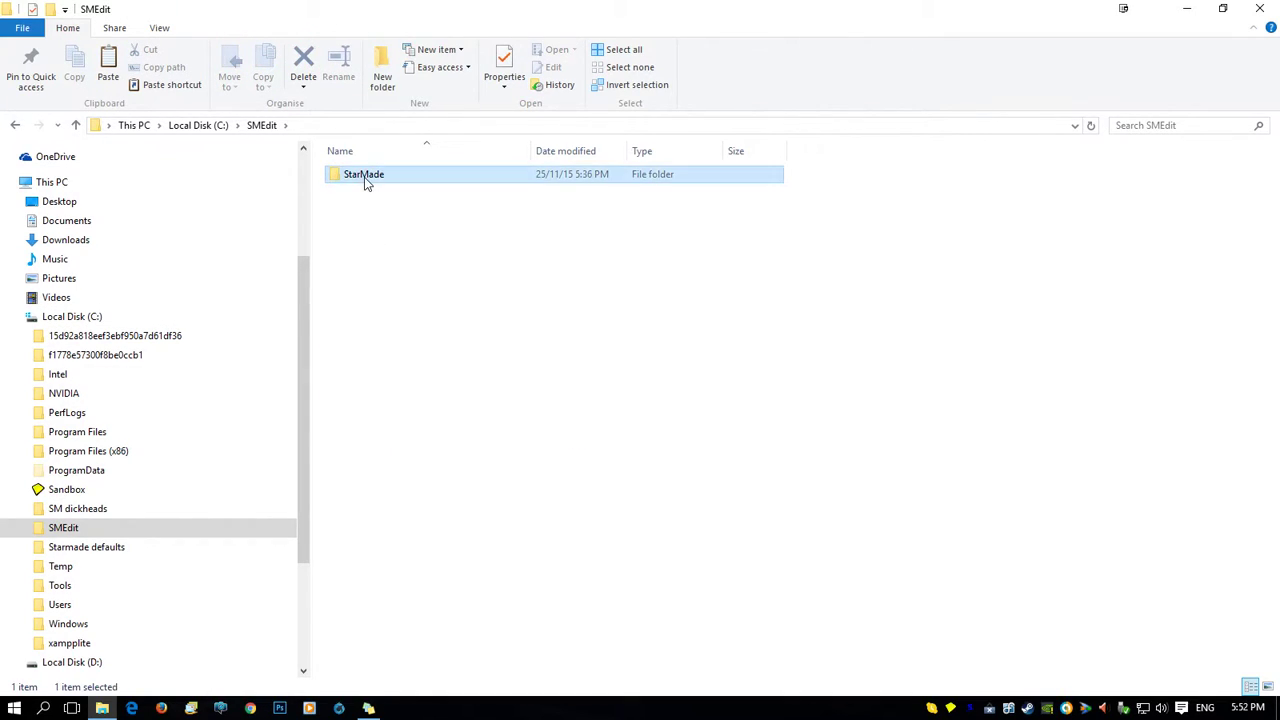
pyautogui.doubleClick(366, 180)
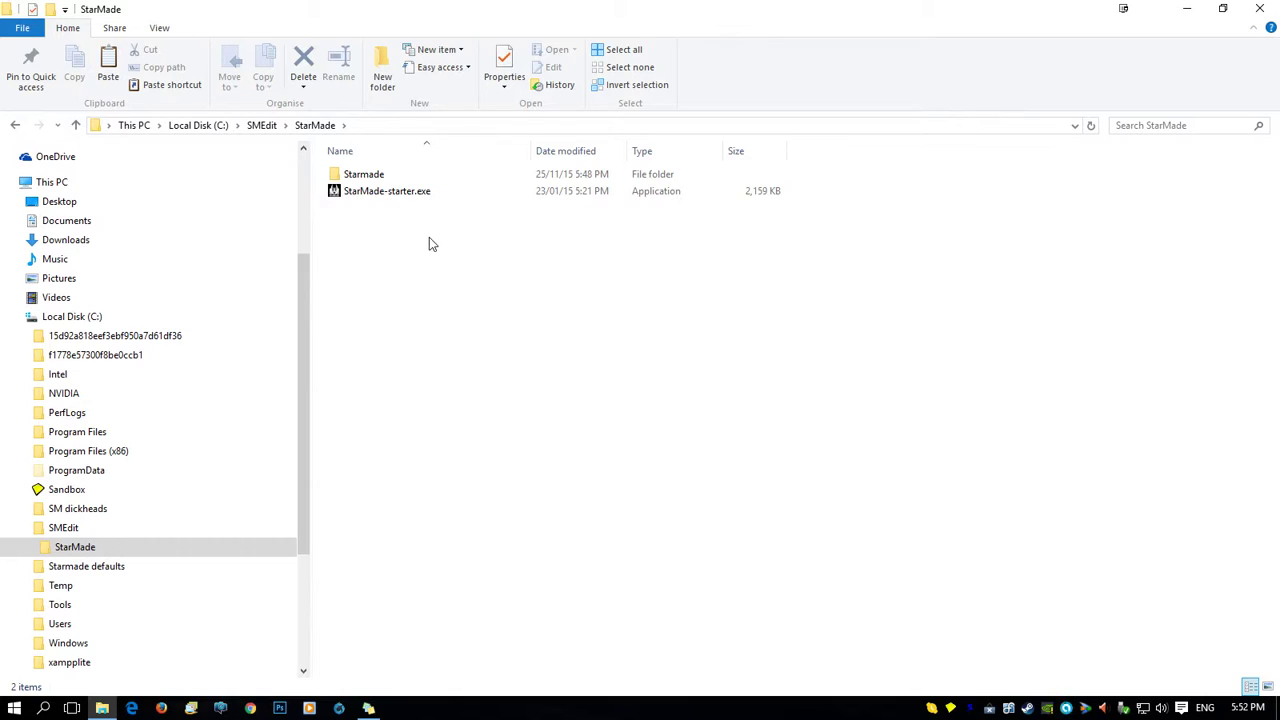
pyautogui.click(389, 193)
pyautogui.press('Return')
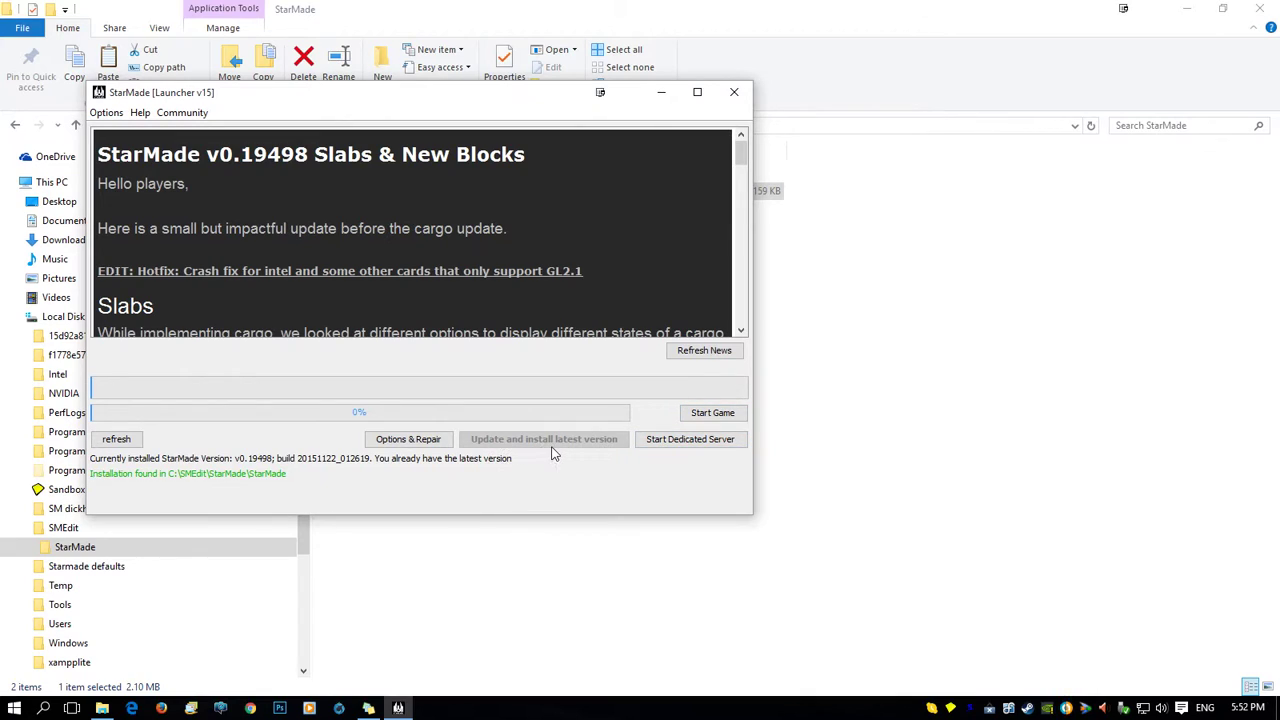
pyautogui.click(734, 92)
pyautogui.click(645, 502)
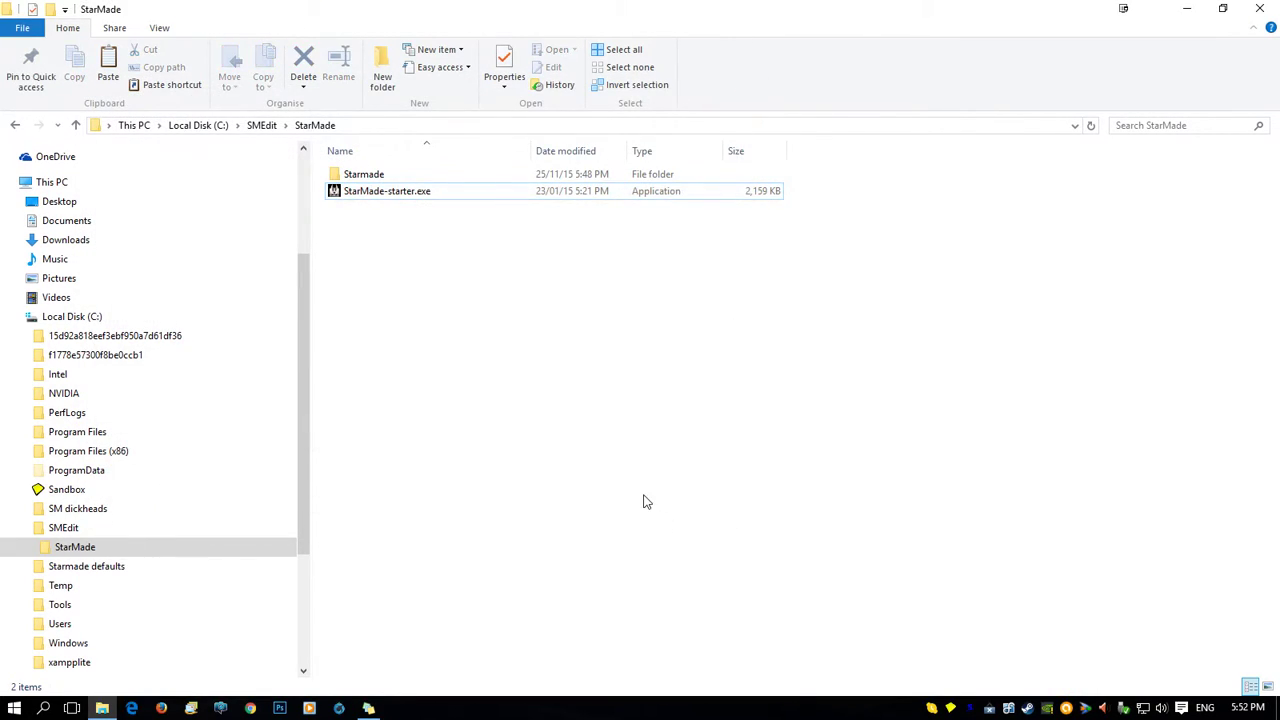
# Open the inner Starmade game folder and scroll through its 70 files to SMEdit.jar
pyautogui.doubleClick(355, 180)
pyautogui.scroll(-7, 512, 526)
pyautogui.scroll(7, 512, 530)
pyautogui.scroll(-13, 505, 510)
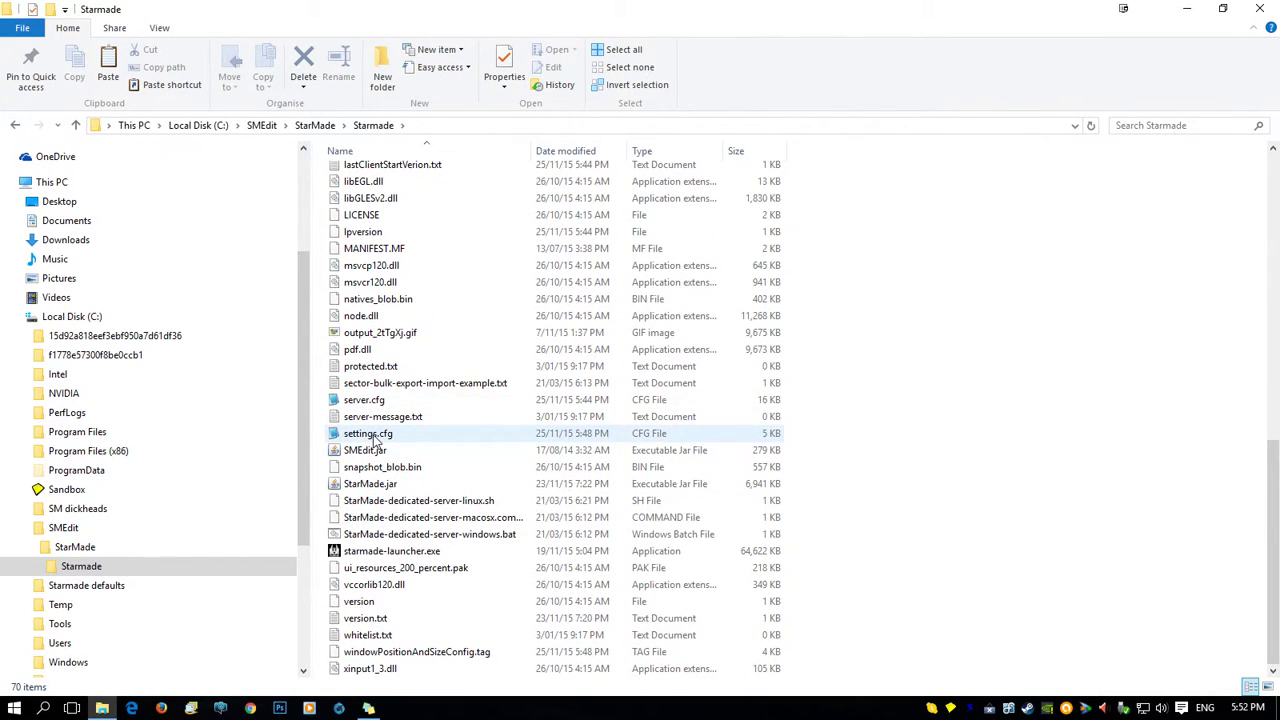
pyautogui.scroll(2, 400, 455)
pyautogui.scroll(-2, 420, 462)
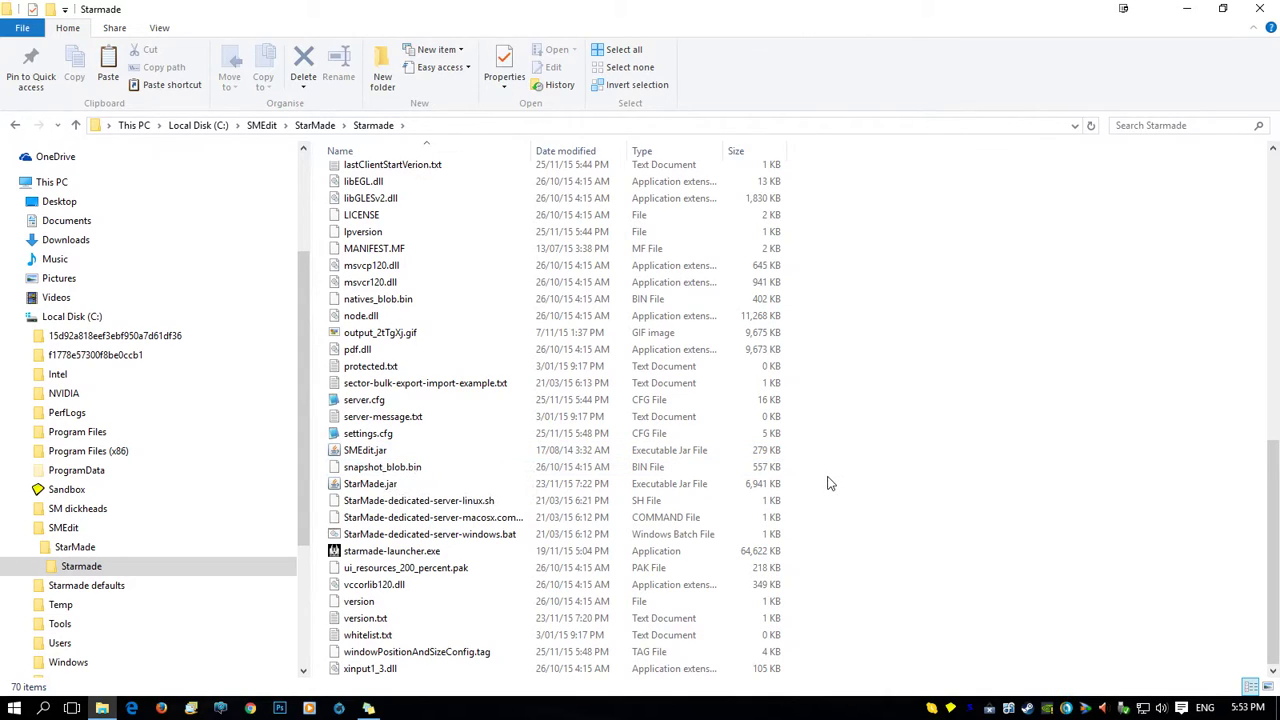
# Launch SMEdit.jar, centre its options window, and check the C:\SMEdit\StarMade\StarMade game folder path
pyautogui.doubleClick(351, 452)
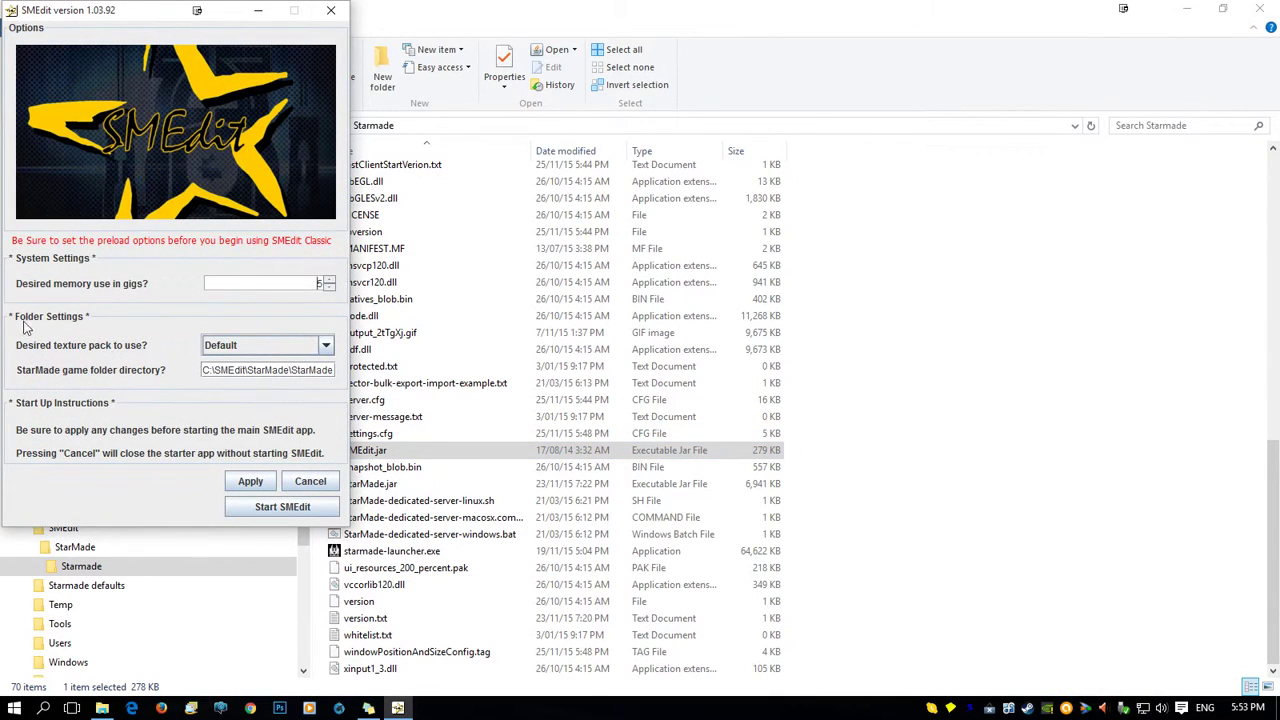
pyautogui.moveTo(233, 18); pyautogui.dragTo(687, 74)
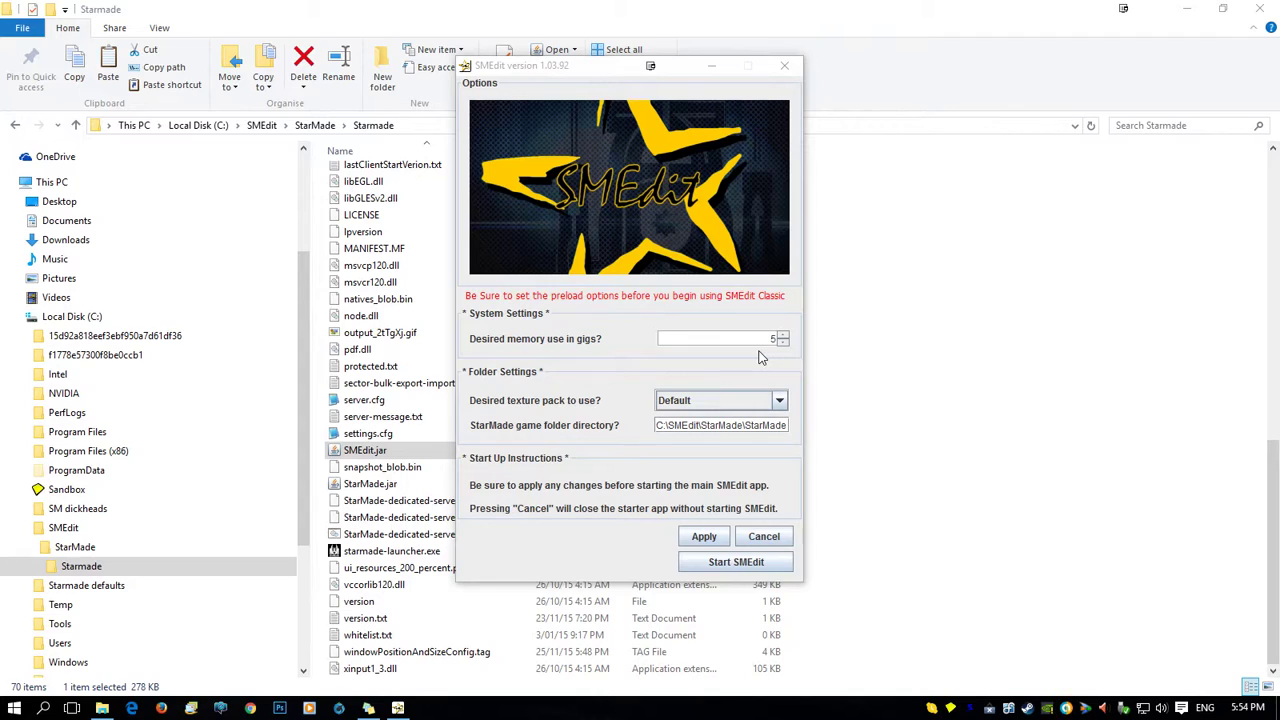
pyautogui.click(592, 404)
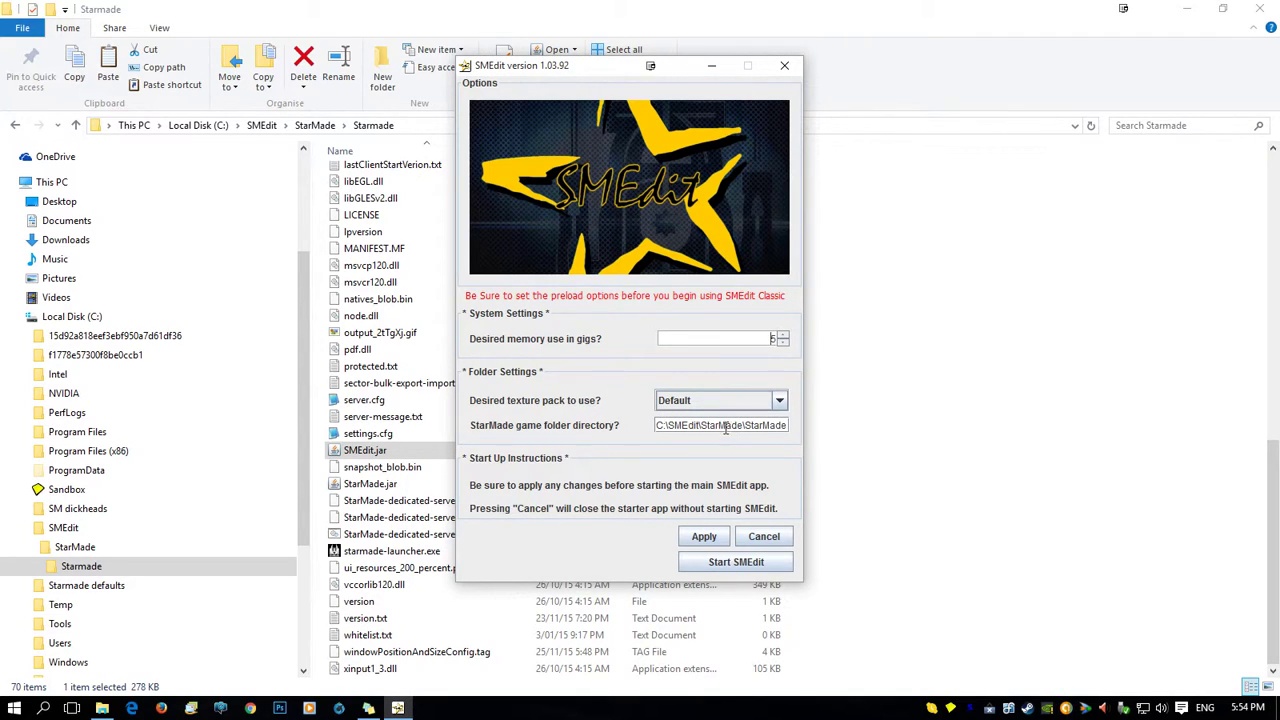
pyautogui.moveTo(658, 425); pyautogui.dragTo(824, 425)
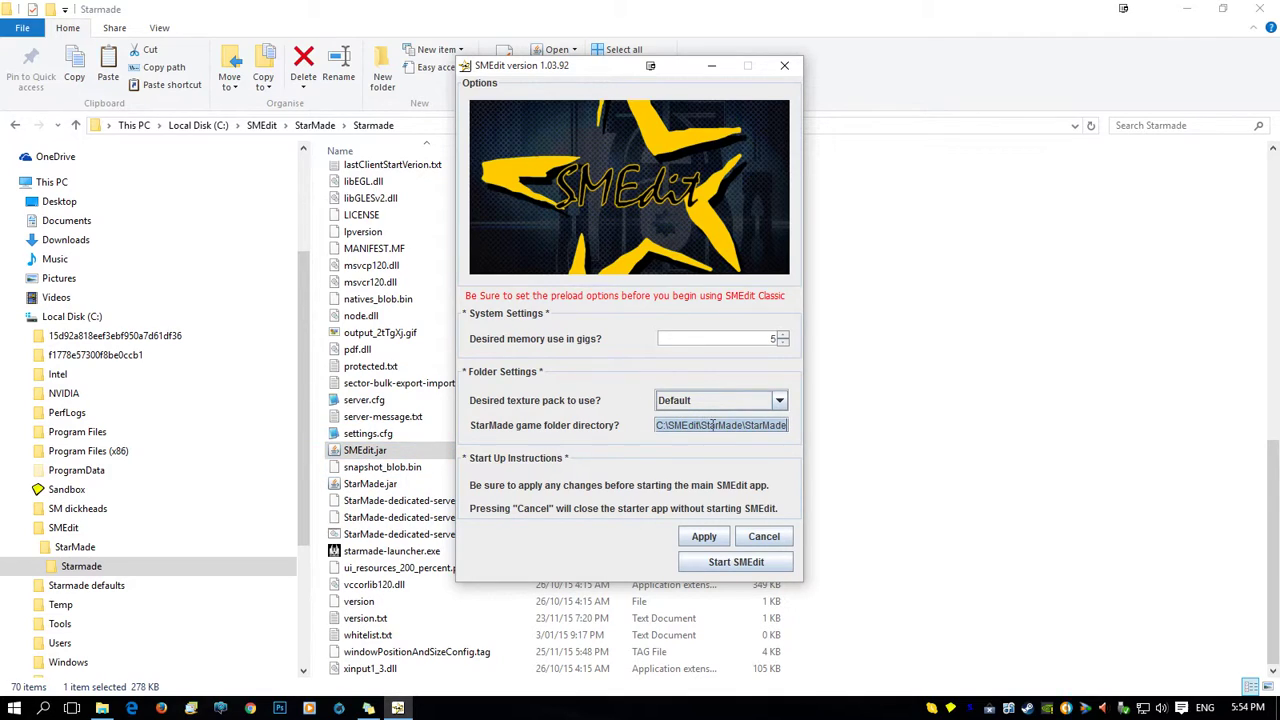
pyautogui.moveTo(711, 425); pyautogui.dragTo(788, 426)
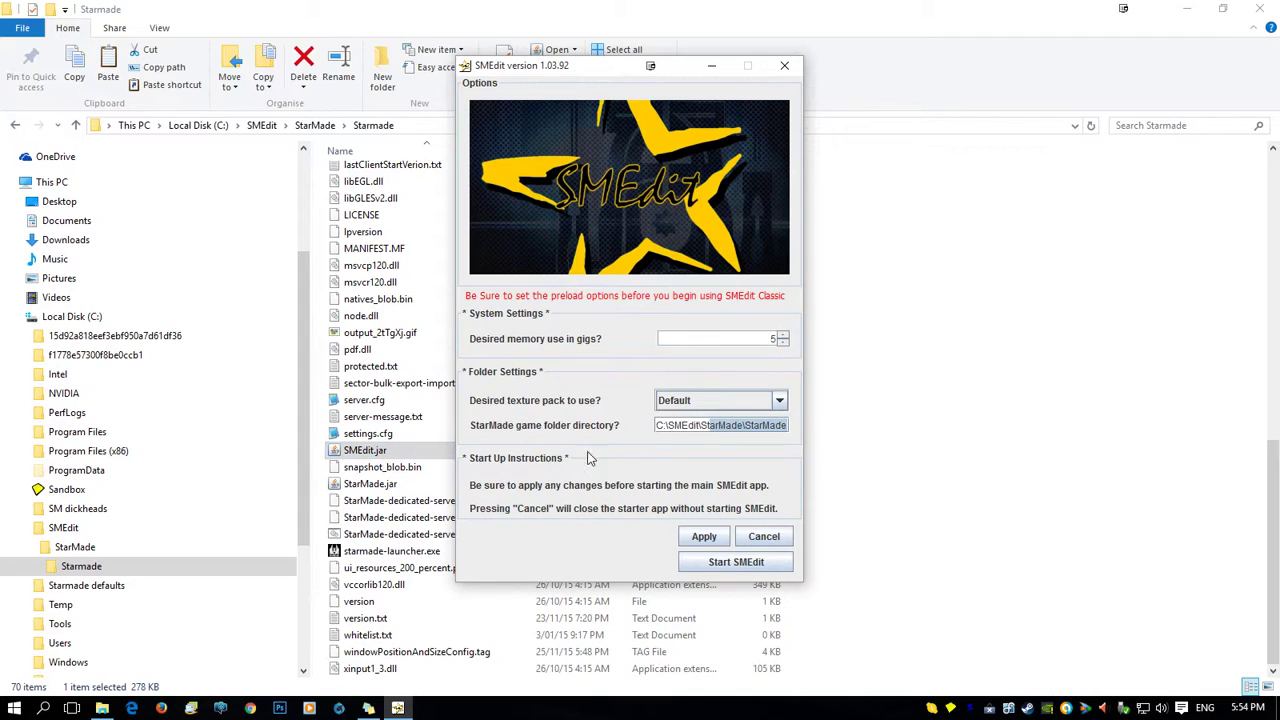
# Apply the startup options, re-enter 5 GB of memory, and start the SMEdit editor
pyautogui.click(713, 537)
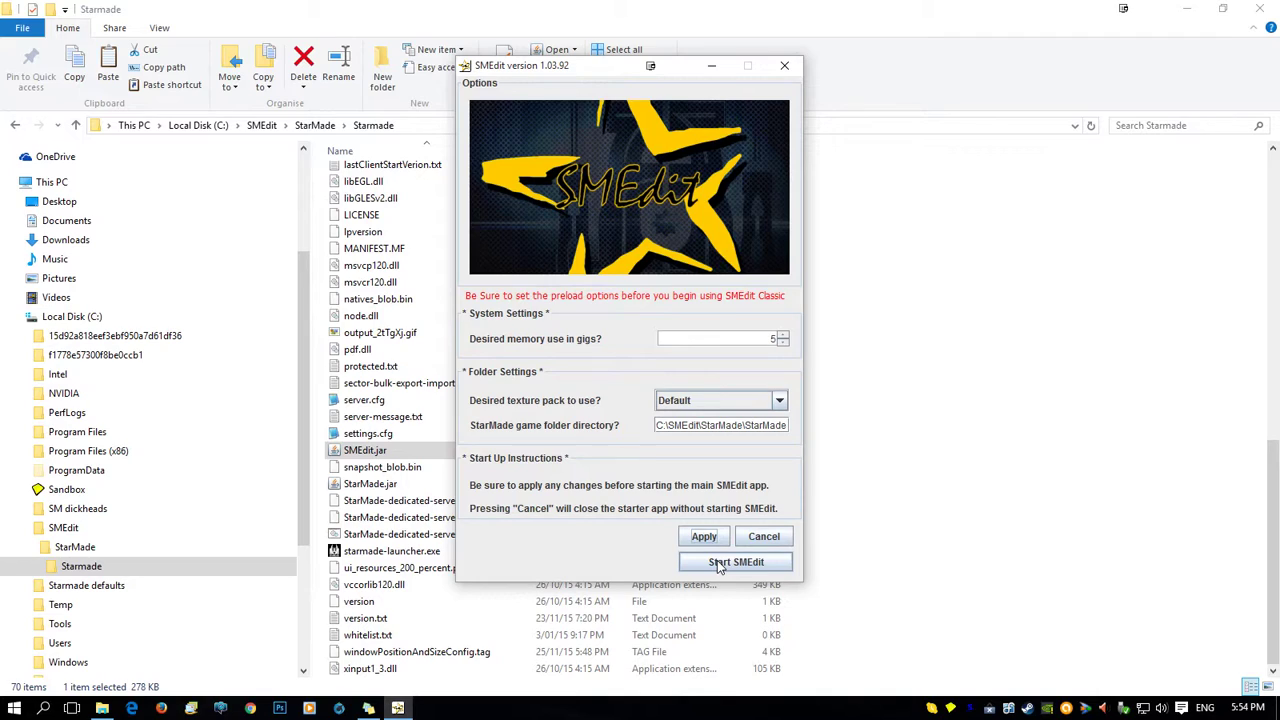
pyautogui.click(772, 340)
pyautogui.press('BackSpace')
pyautogui.write('5')
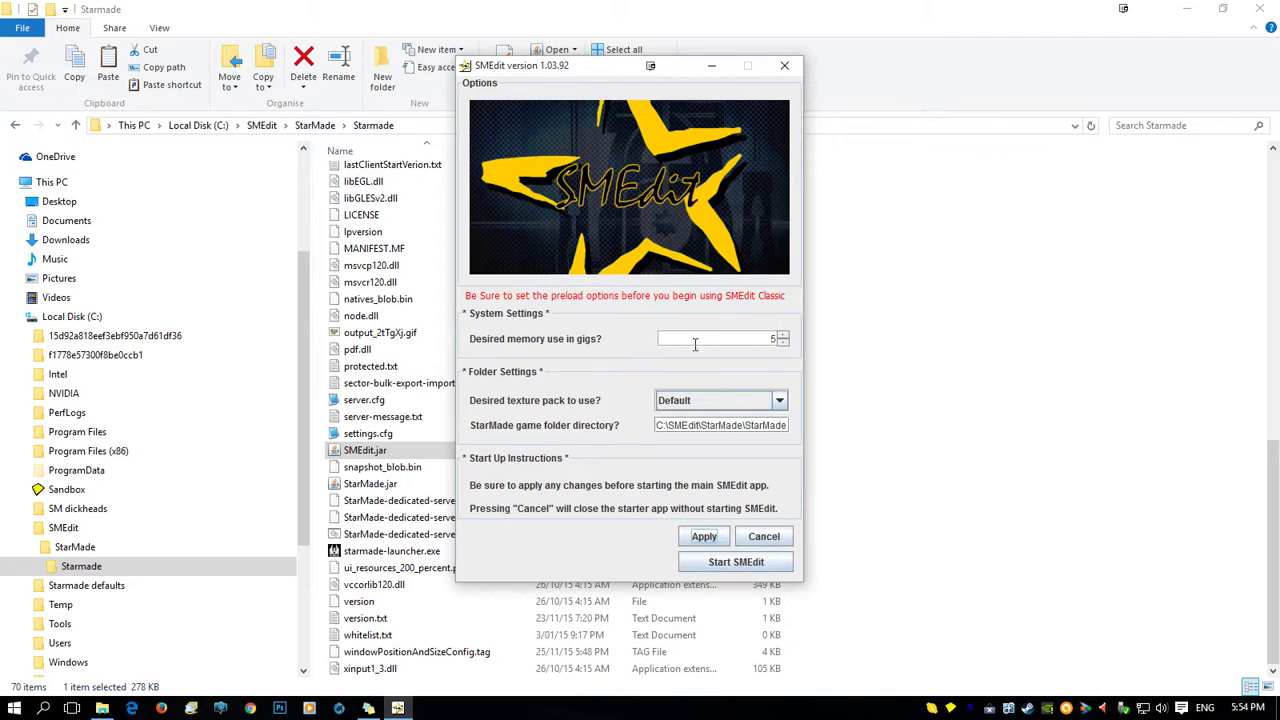
pyautogui.click(736, 563)
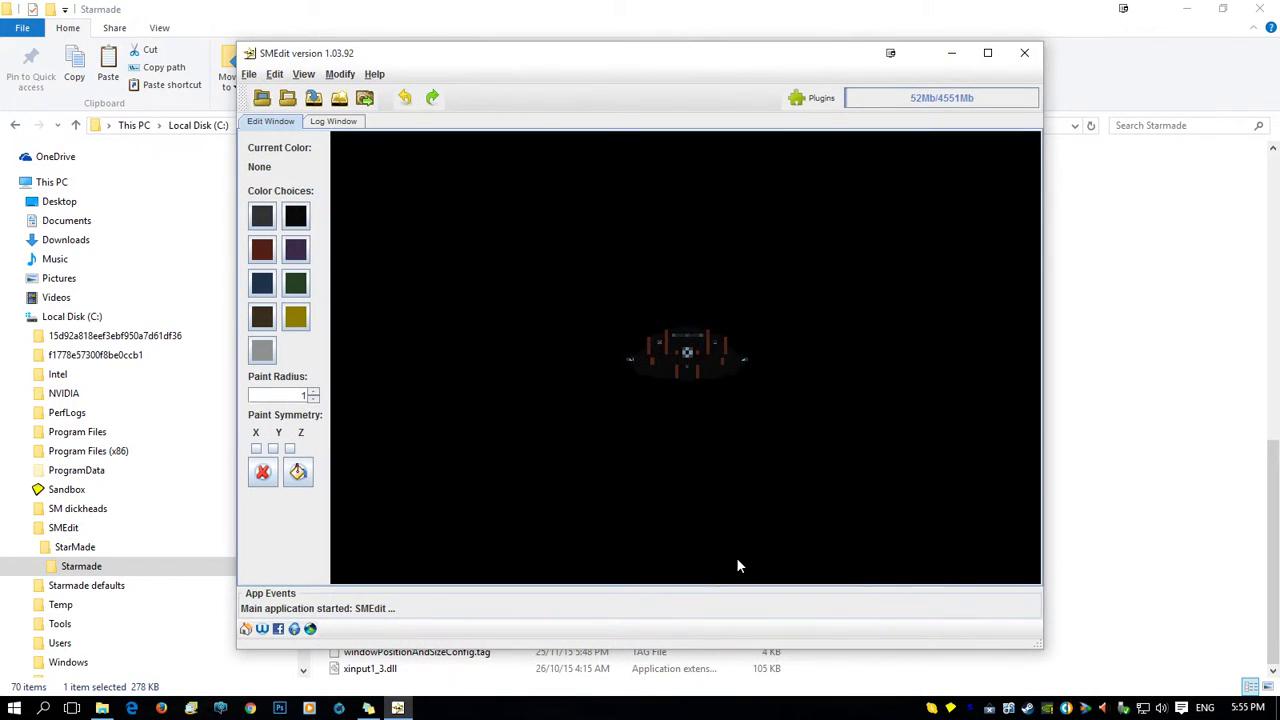
# Rotate the default ship to a diagonal view and show the File > Import formats
pyautogui.moveTo(689, 358)
pyautogui.mouseDown()
pyautogui.moveTo(691, 380)
pyautogui.moveTo(747, 369)
pyautogui.moveTo(687, 377)
pyautogui.moveTo(630, 408)
pyautogui.moveTo(684, 418)
pyautogui.moveTo(708, 307)
pyautogui.moveTo(708, 391)
pyautogui.moveTo(722, 388)
pyautogui.moveTo(648, 398)
pyautogui.moveTo(650, 428)
pyautogui.moveTo(646, 366)
pyautogui.moveTo(672, 368)
pyautogui.mouseUp()
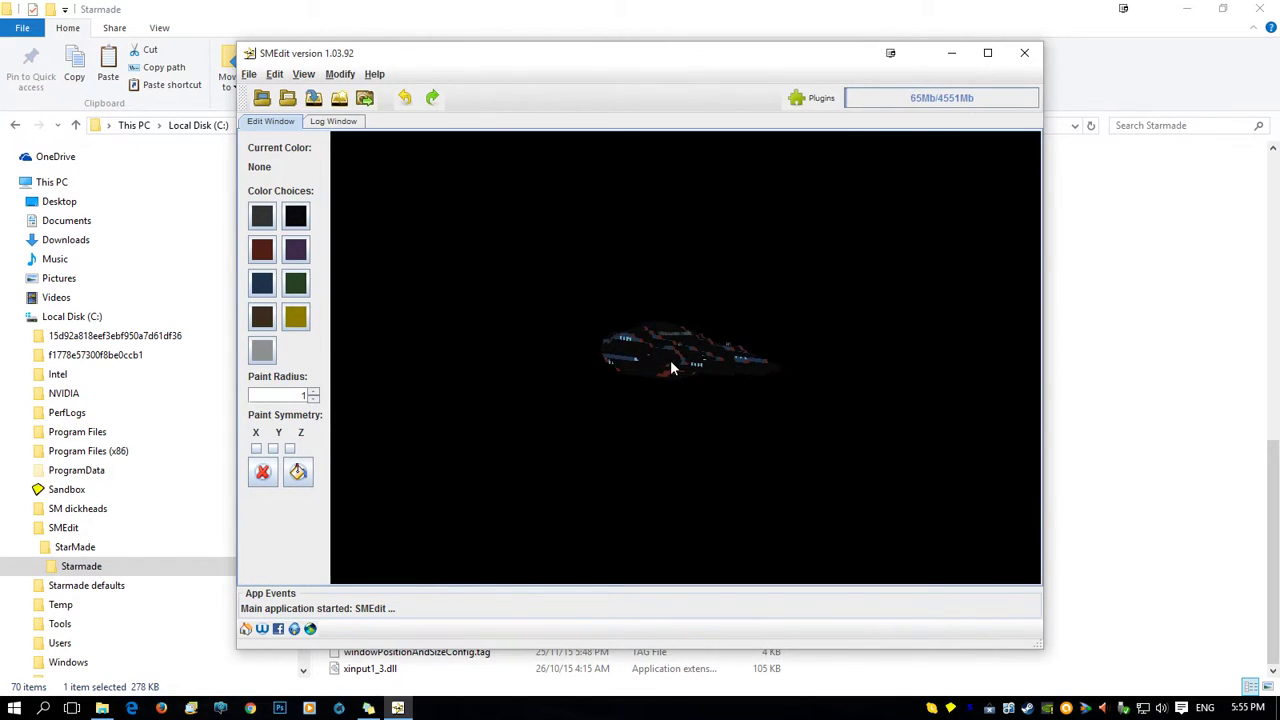
pyautogui.click(250, 75)
pyautogui.moveTo(278, 165)
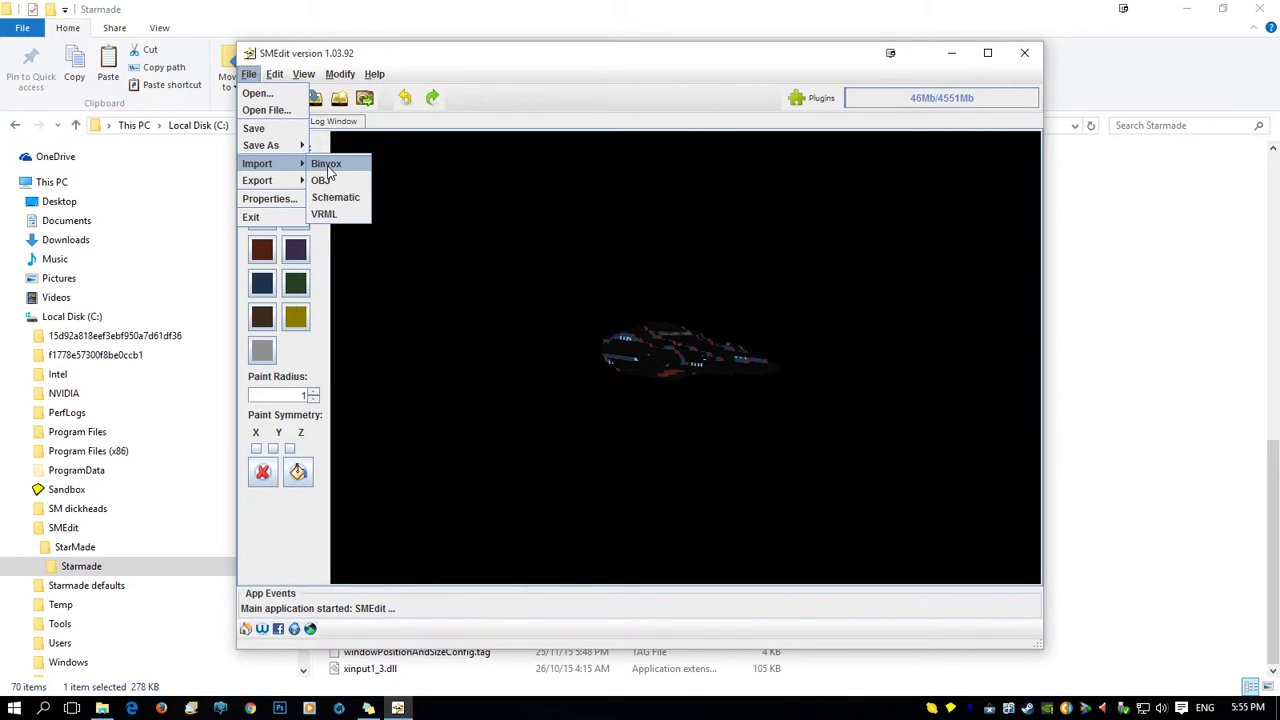
# Start an OBJ import and choose C:\Temp\the+monitor.obj as the file
pyautogui.click(675, 66)
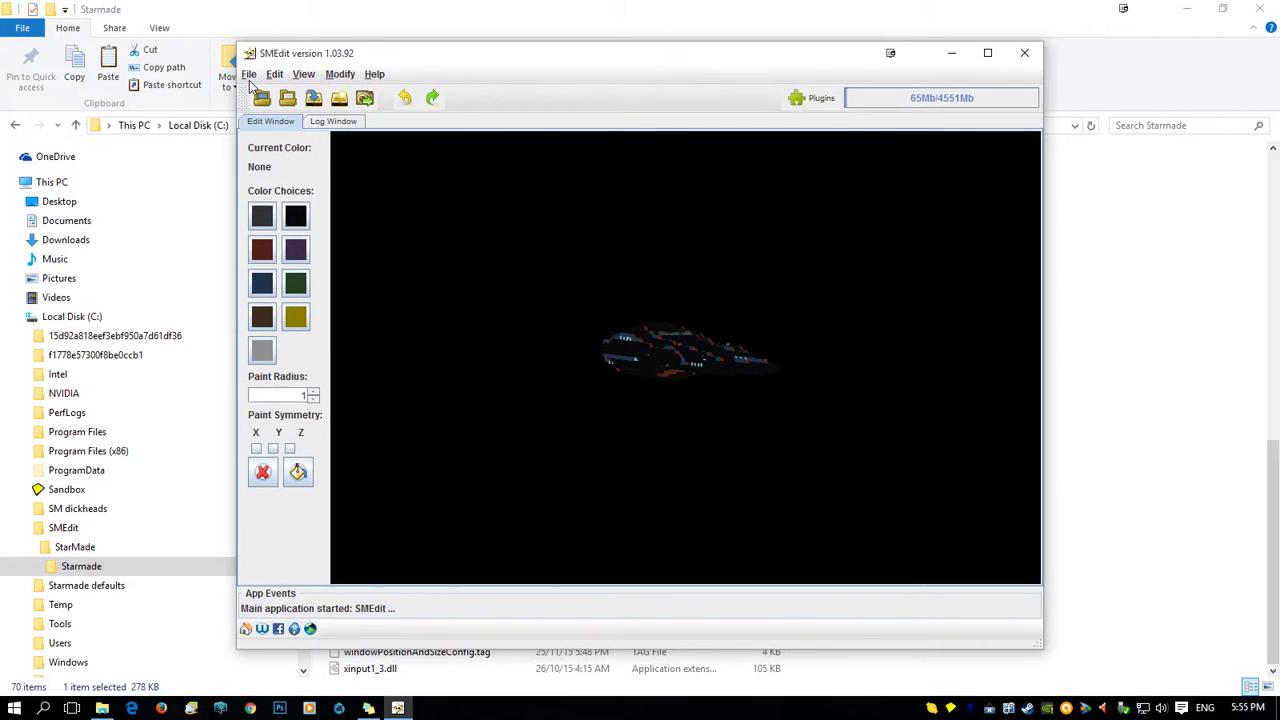
pyautogui.click(250, 80)
pyautogui.moveTo(275, 164)
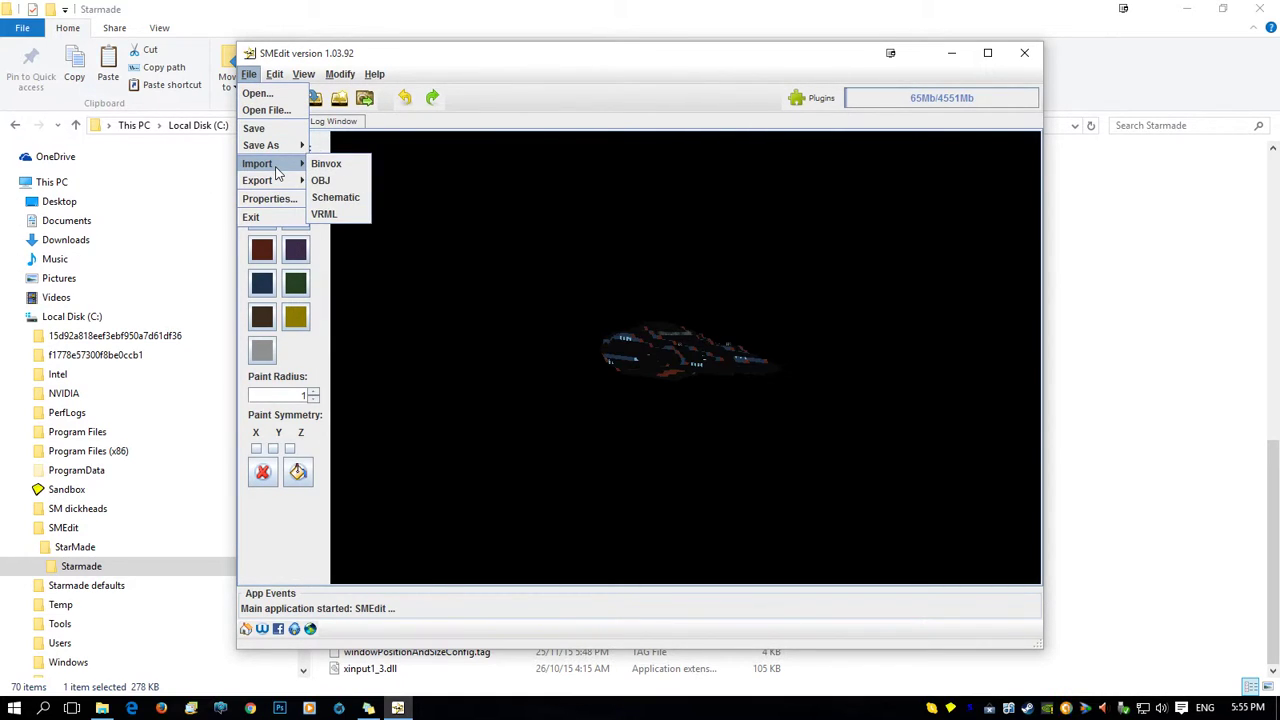
pyautogui.click(318, 182)
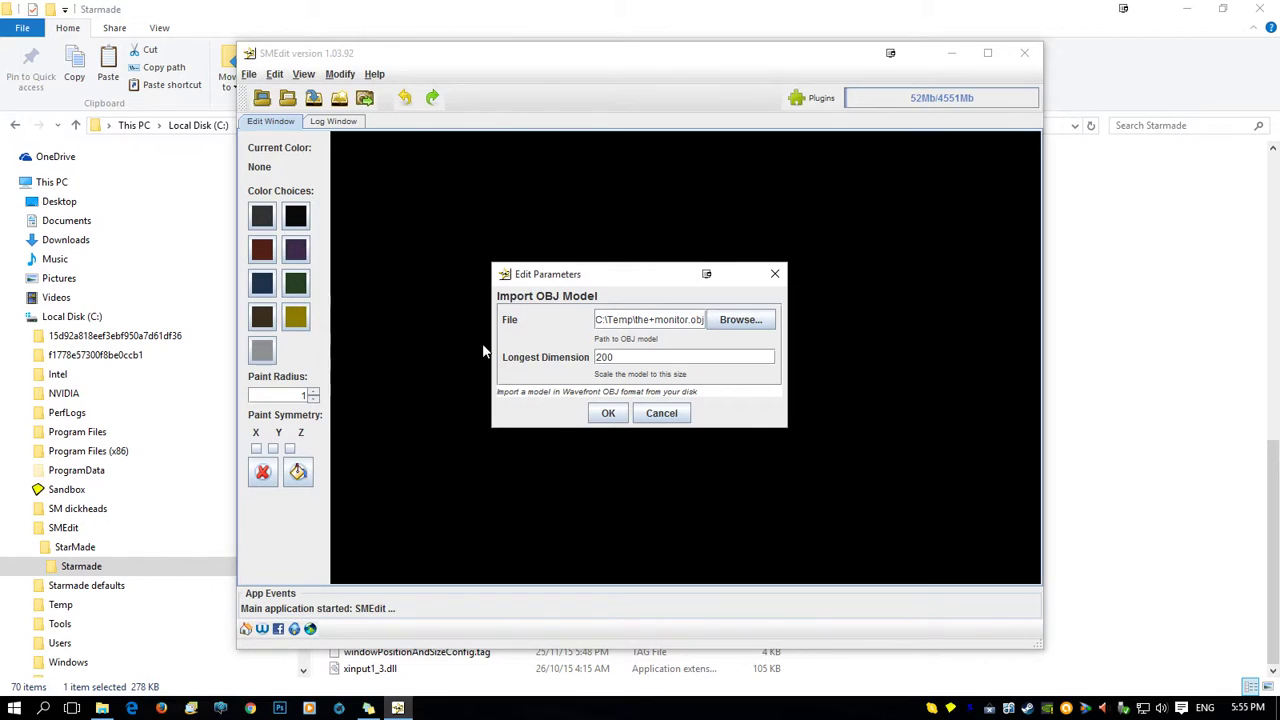
pyautogui.click(745, 320)
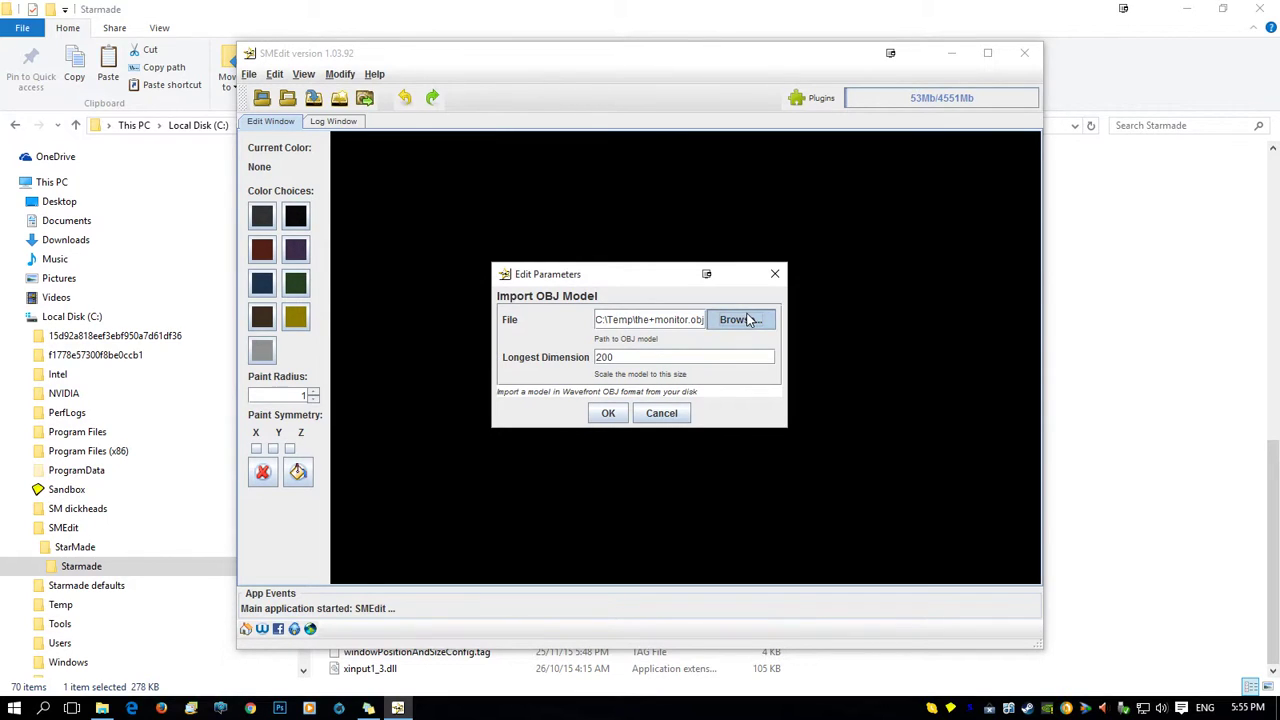
pyautogui.moveTo(556, 390); pyautogui.dragTo(792, 402)
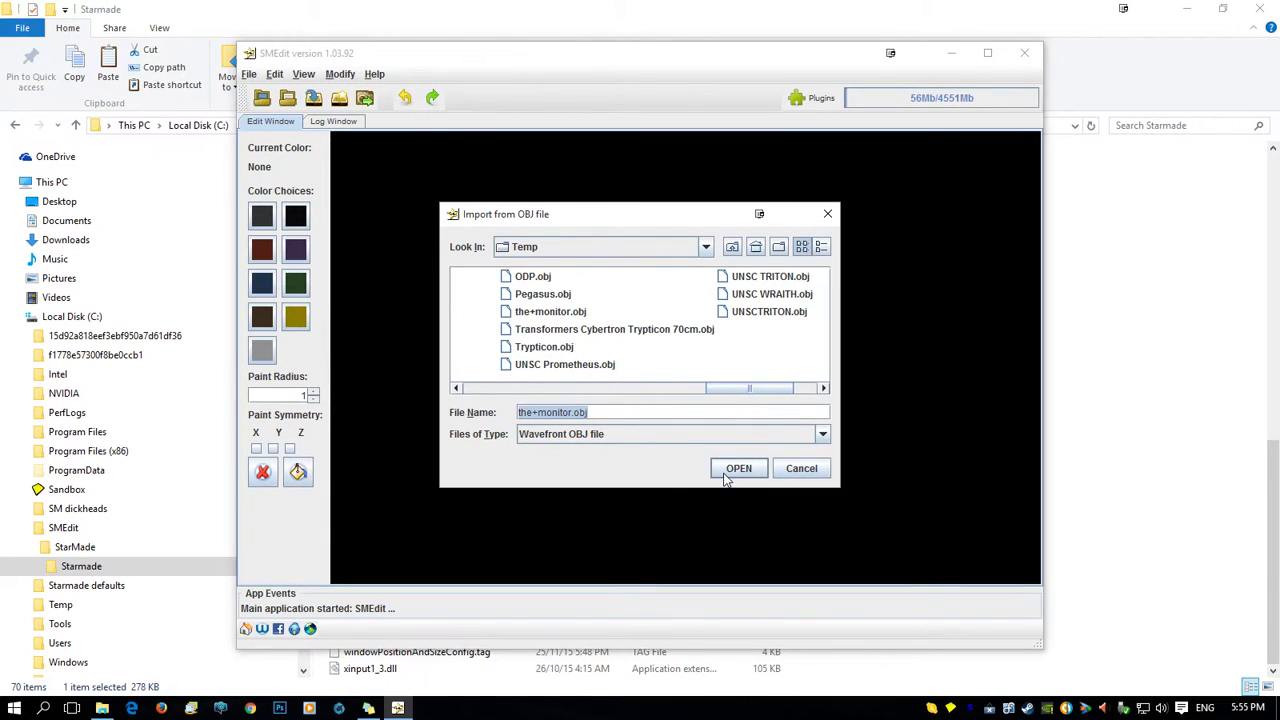
pyautogui.click(808, 473)
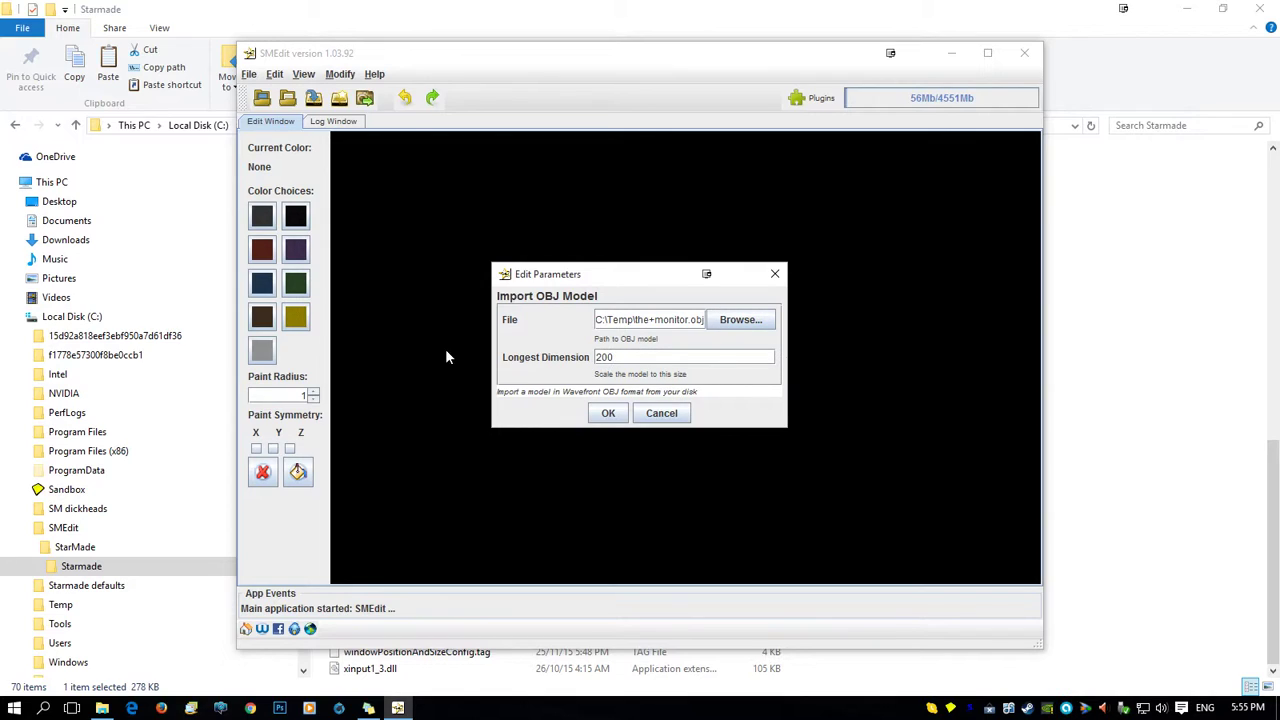
# Import the monitor at longest dimension 200, rotate it front-on, and maximize the editor window
pyautogui.doubleClick(612, 359)
pyautogui.click(619, 357)
pyautogui.click(606, 413)
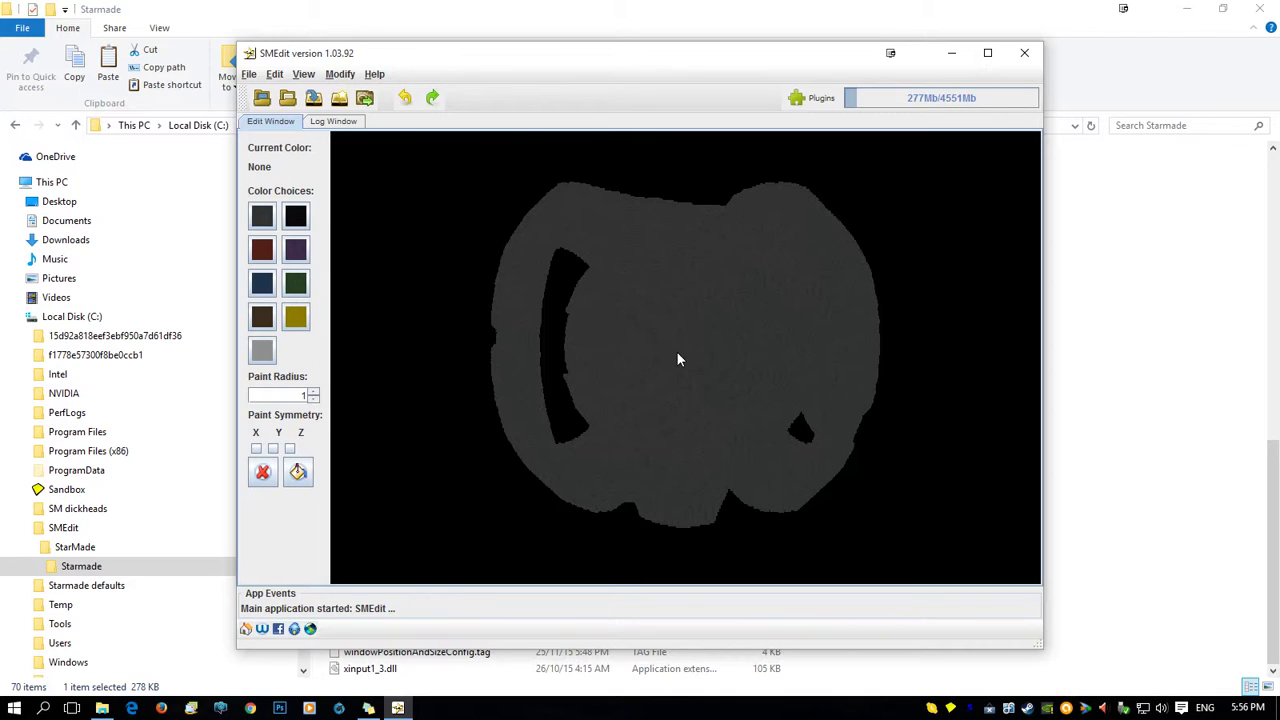
pyautogui.moveTo(678, 358)
pyautogui.mouseDown()
pyautogui.moveTo(651, 357)
pyautogui.moveTo(763, 354)
pyautogui.moveTo(692, 351)
pyautogui.mouseUp()
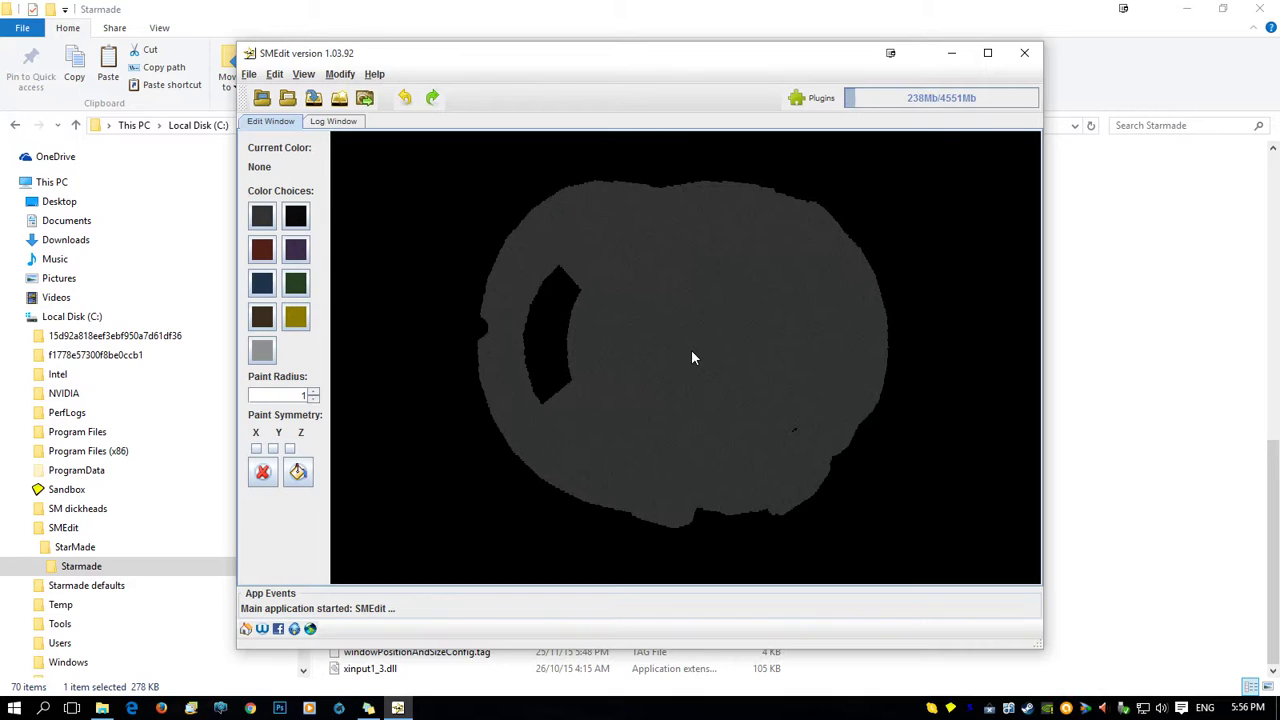
pyautogui.click(987, 54)
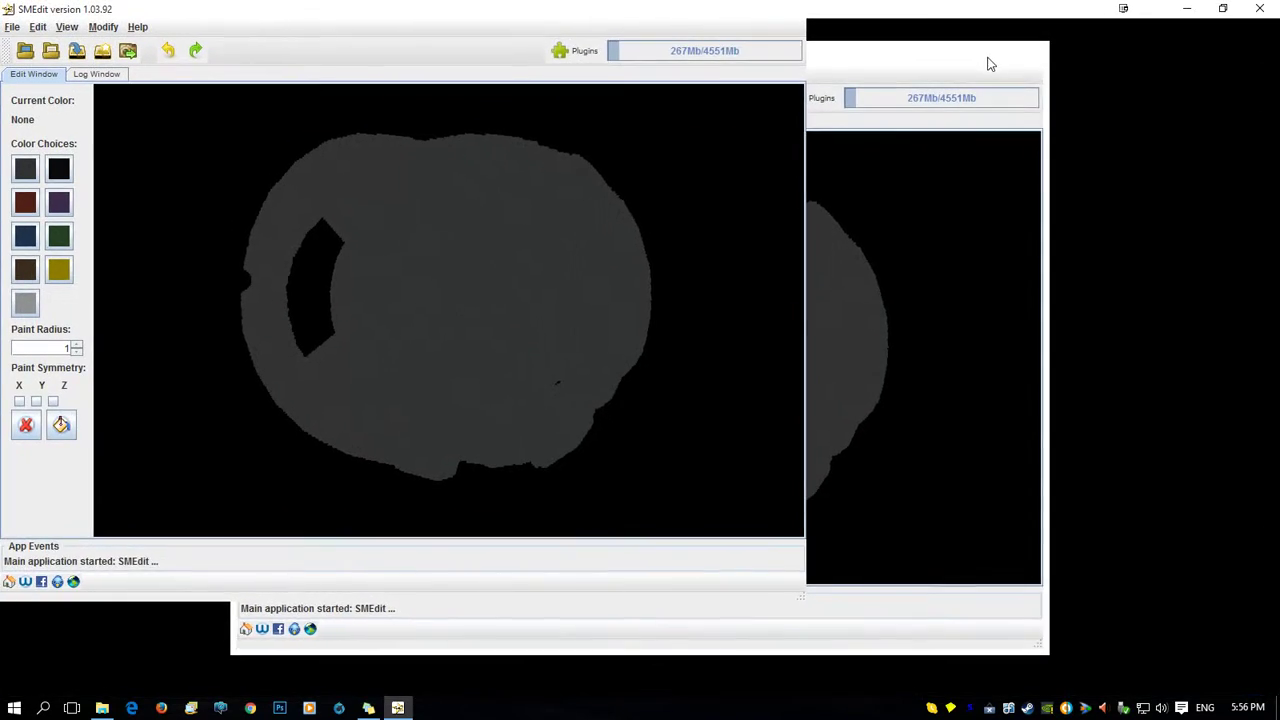